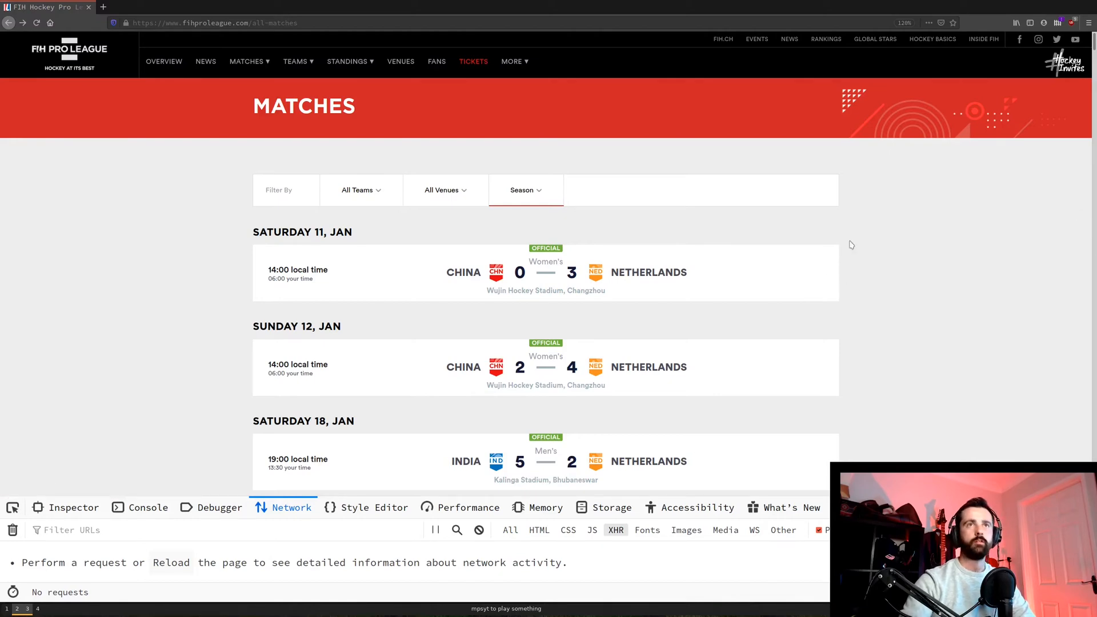
pyautogui.scroll(-4, 851, 246)
pyautogui.scroll(-4, 900, 283)
pyautogui.scroll(-4, 942, 329)
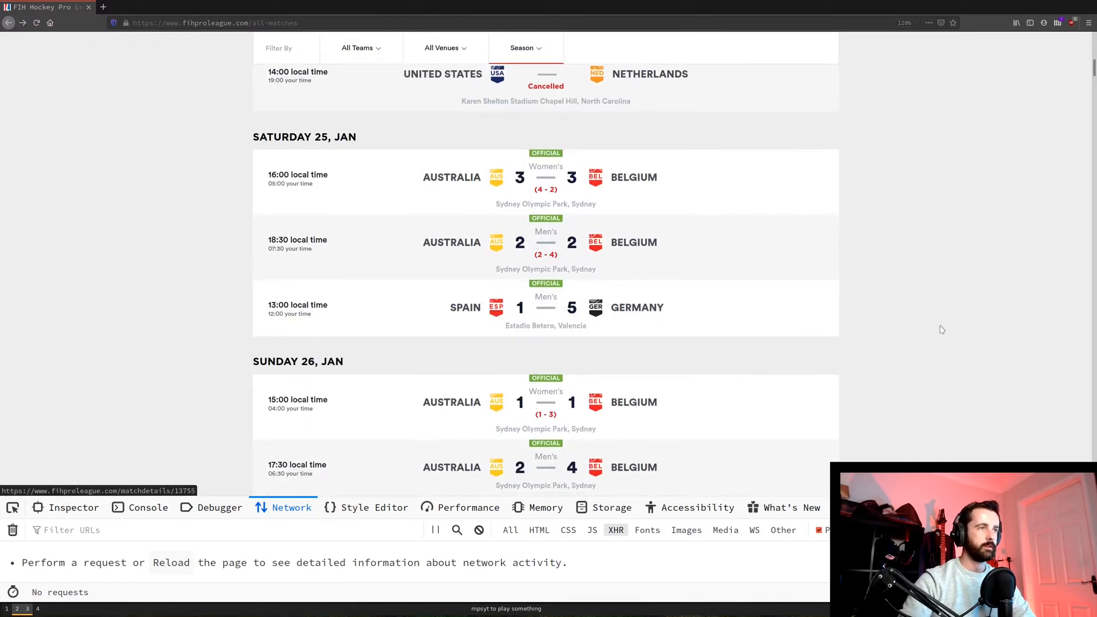
pyautogui.scroll(-4, 942, 330)
pyautogui.scroll(5, 560, 238)
pyautogui.scroll(2, 828, 222)
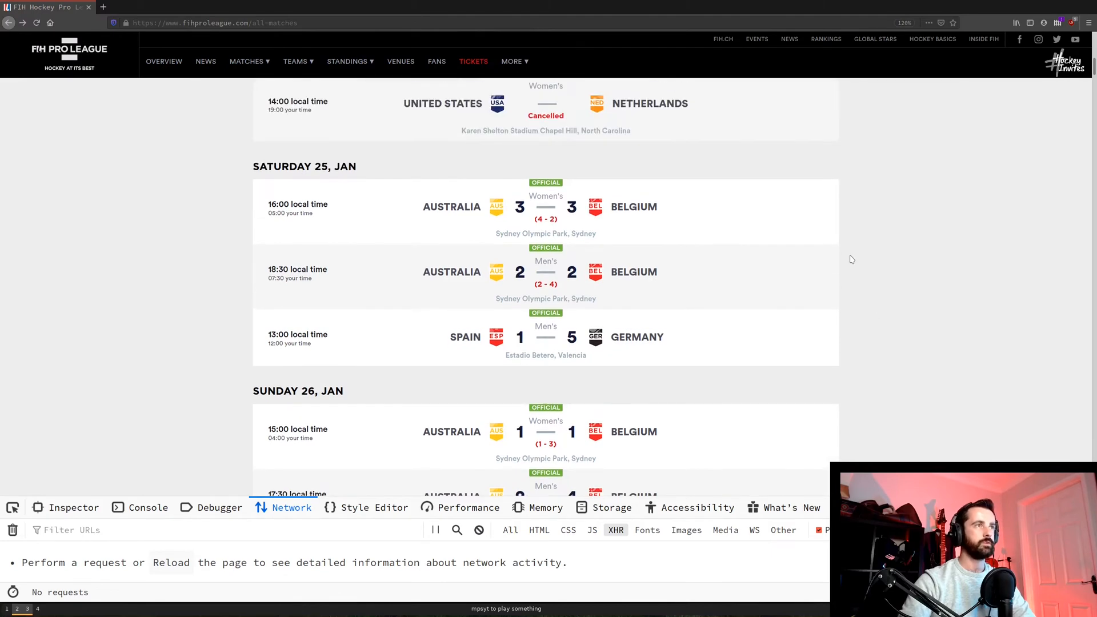
pyautogui.scroll(-2, 857, 257)
pyautogui.scroll(-8, 976, 239)
pyautogui.moveTo(1093, 91); pyautogui.dragTo(1094, 41)
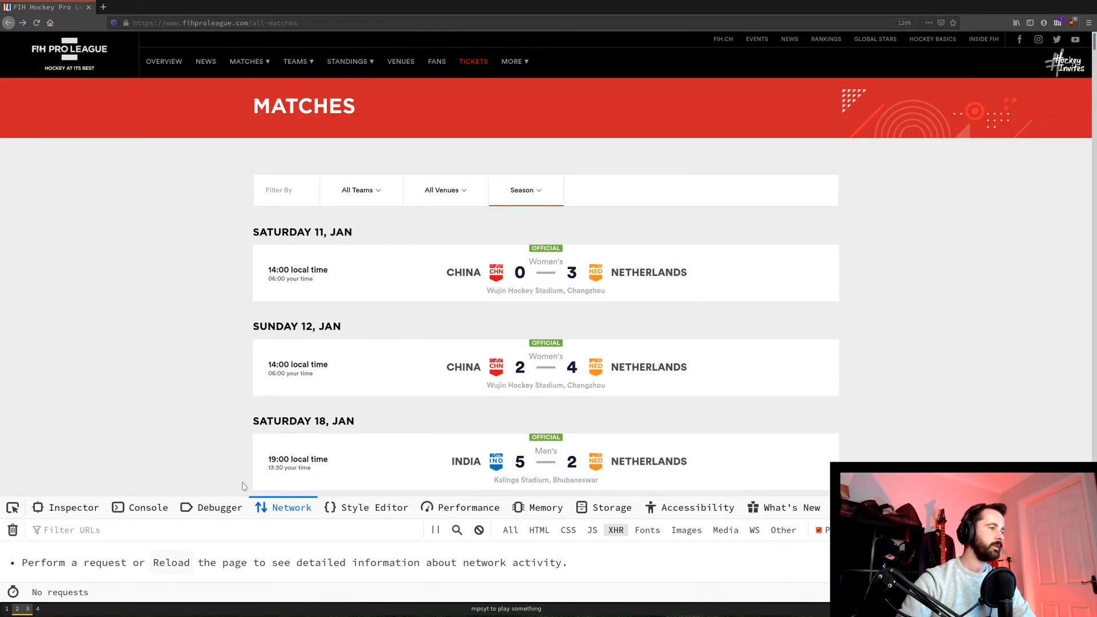
# Enlarge the network monitor and reload the matches page to capture its requests.
pyautogui.moveTo(237, 497); pyautogui.dragTo(263, 295)
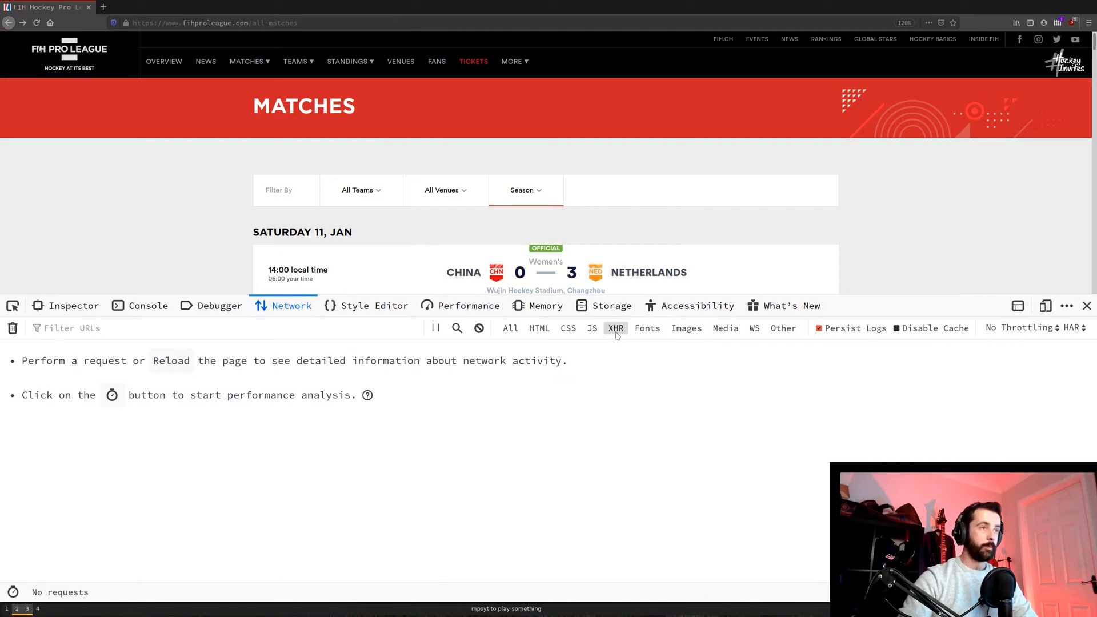
pyautogui.click(36, 23)
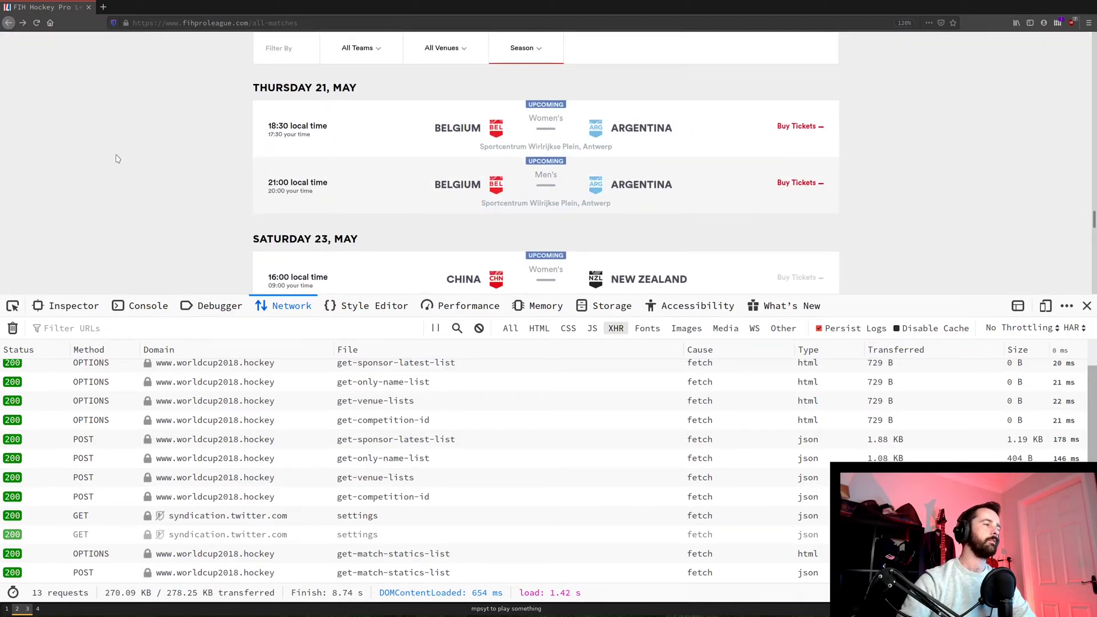
# View the get-match-statics-list JSON response and expand its first match entry.
pyautogui.click(550, 421)
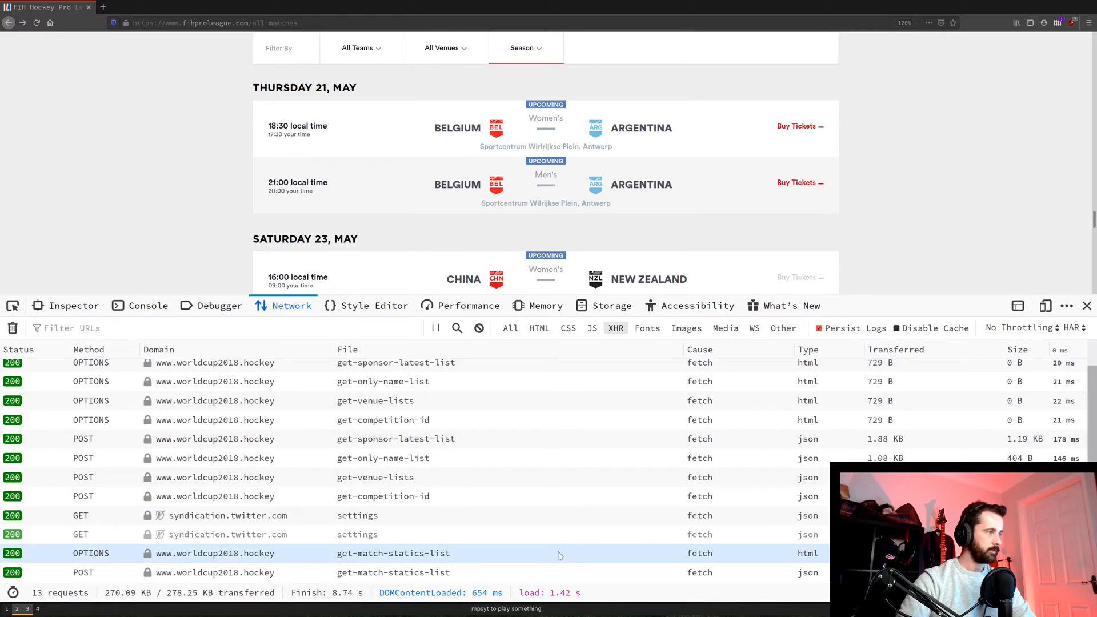
pyautogui.click(562, 574)
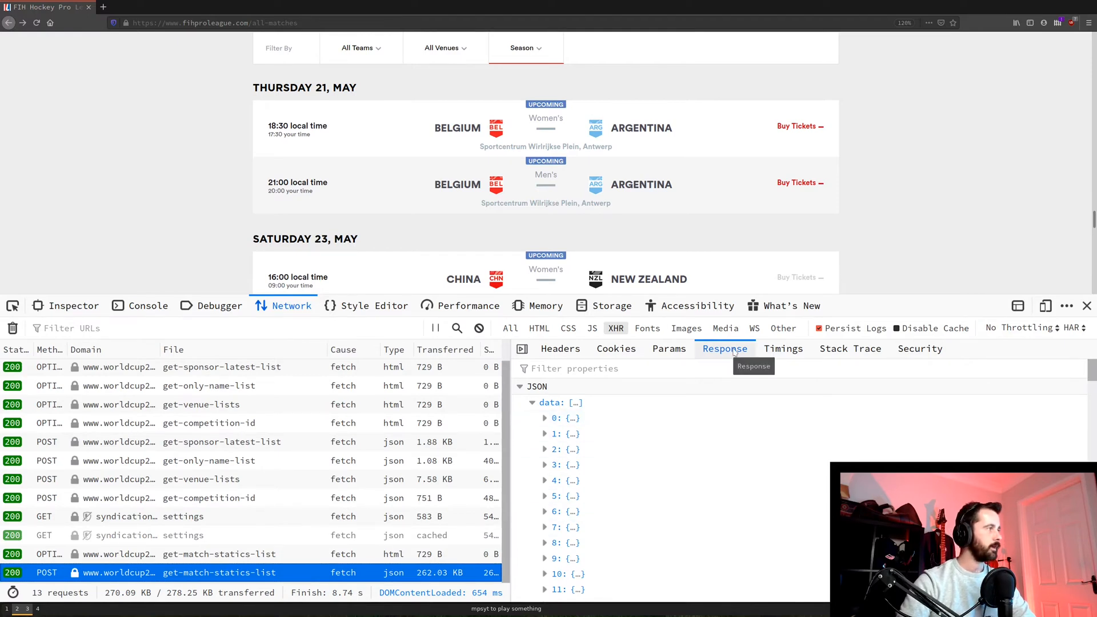
pyautogui.click(556, 419)
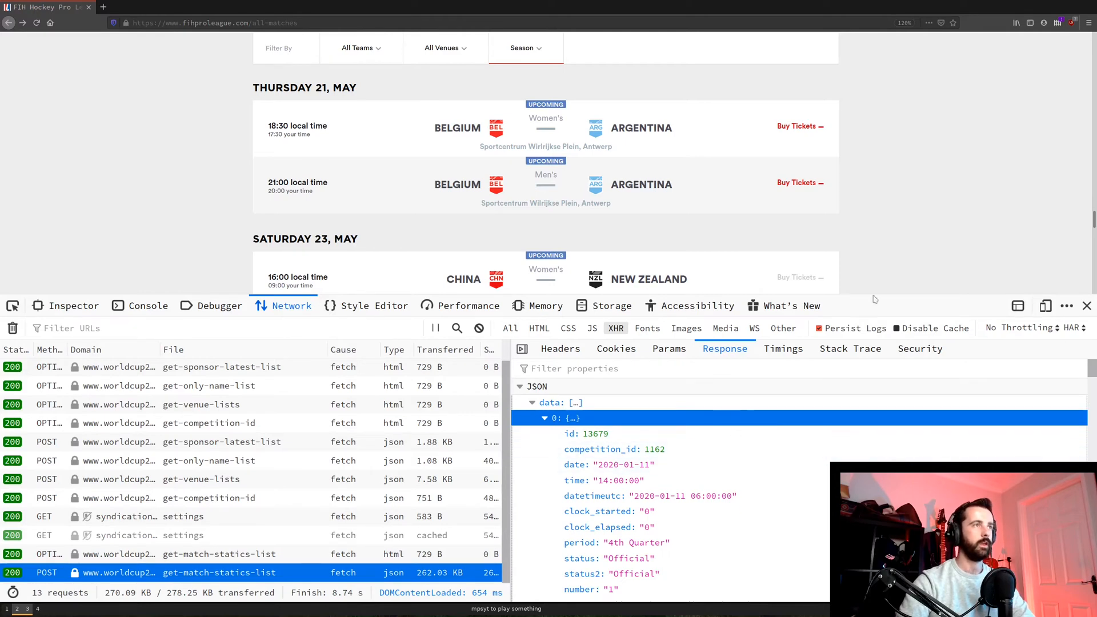
pyautogui.press('F5')
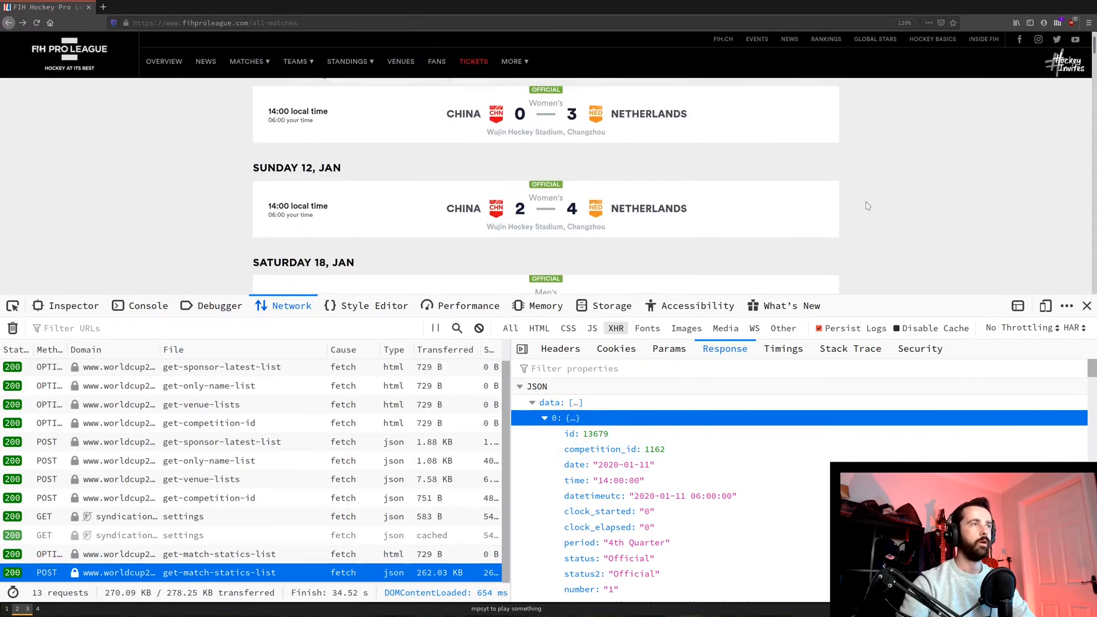
pyautogui.scroll(5, 507, 215)
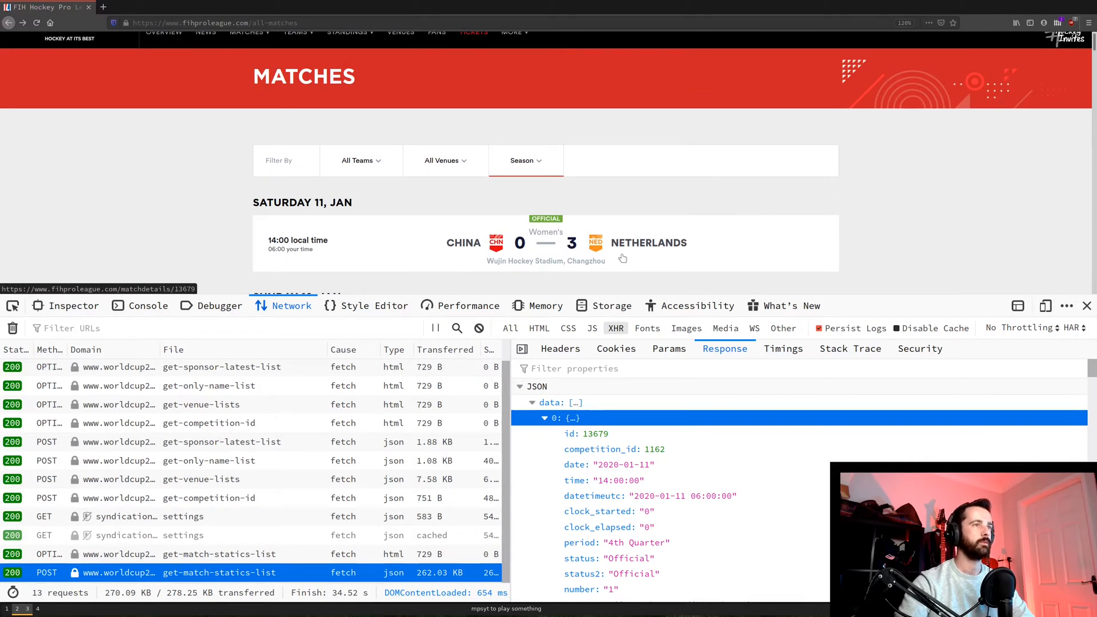
pyautogui.scroll(-3, 719, 465)
pyautogui.scroll(-2, 718, 464)
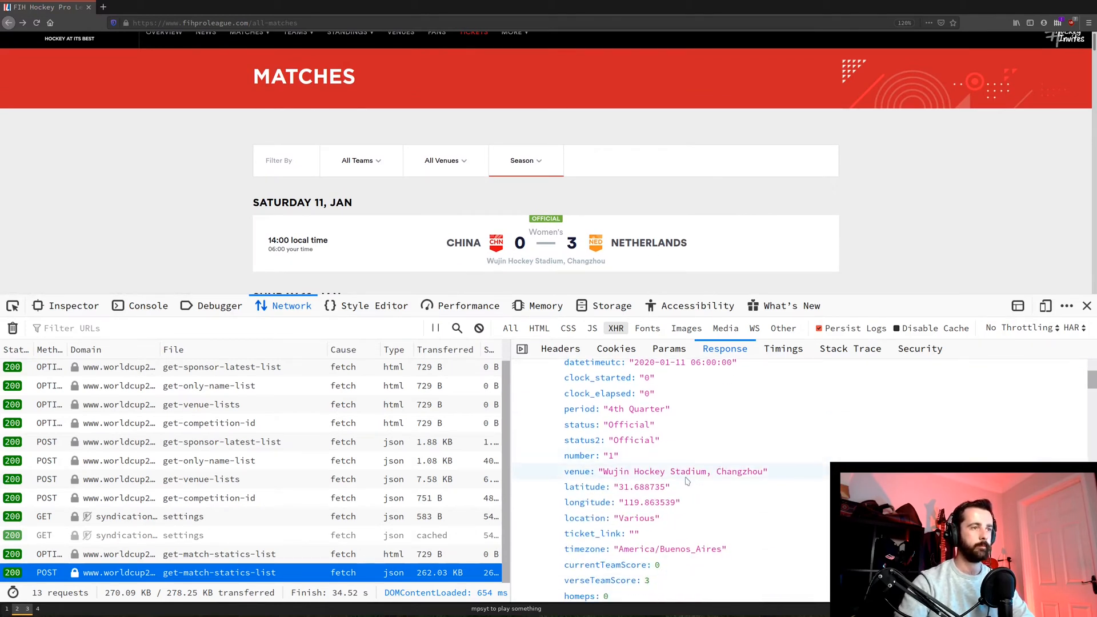
pyautogui.scroll(-3, 693, 496)
pyautogui.scroll(-1, 693, 495)
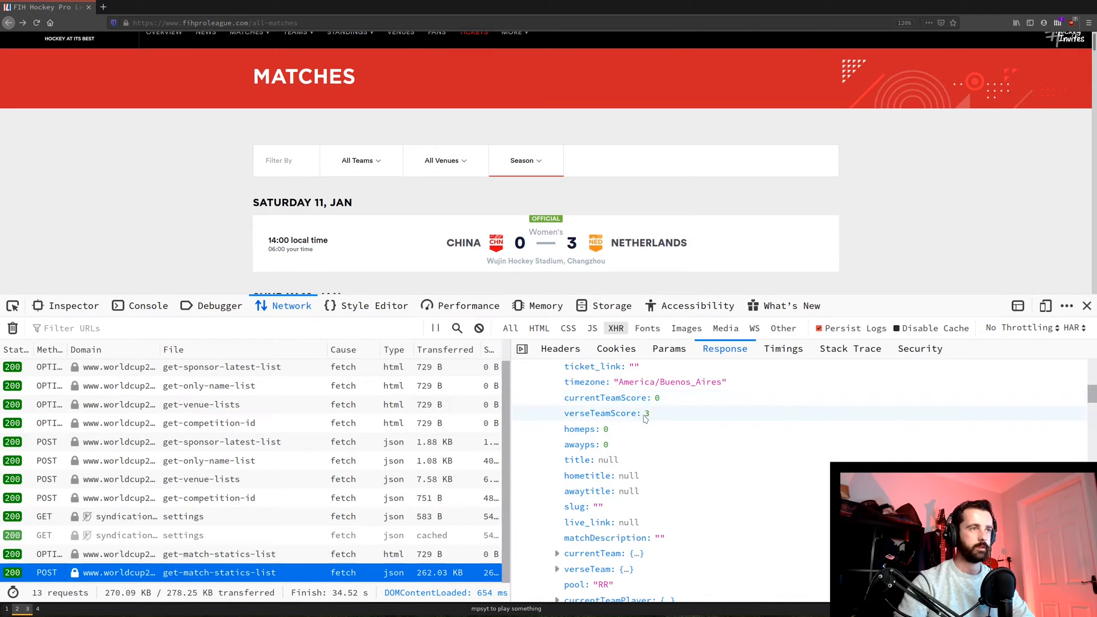
pyautogui.scroll(-2, 646, 417)
# Expand the currentTeam (China) and verseTeam (Netherlands) details, then collapse the entry.
pyautogui.click(601, 490)
pyautogui.scroll(-2, 620, 427)
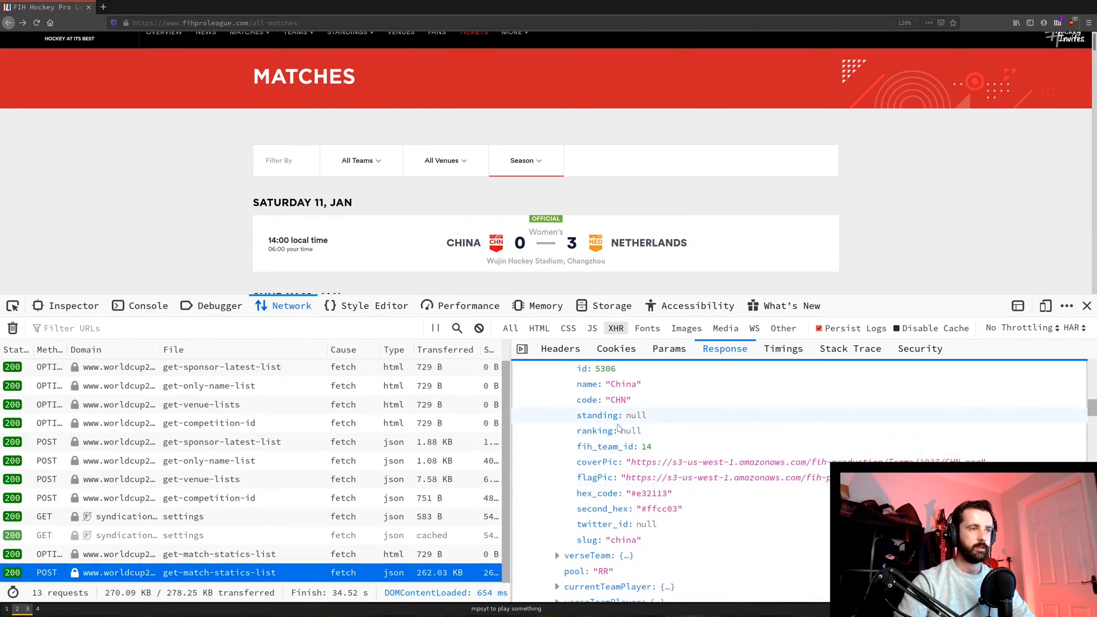
pyautogui.click(592, 556)
pyautogui.scroll(-3, 652, 514)
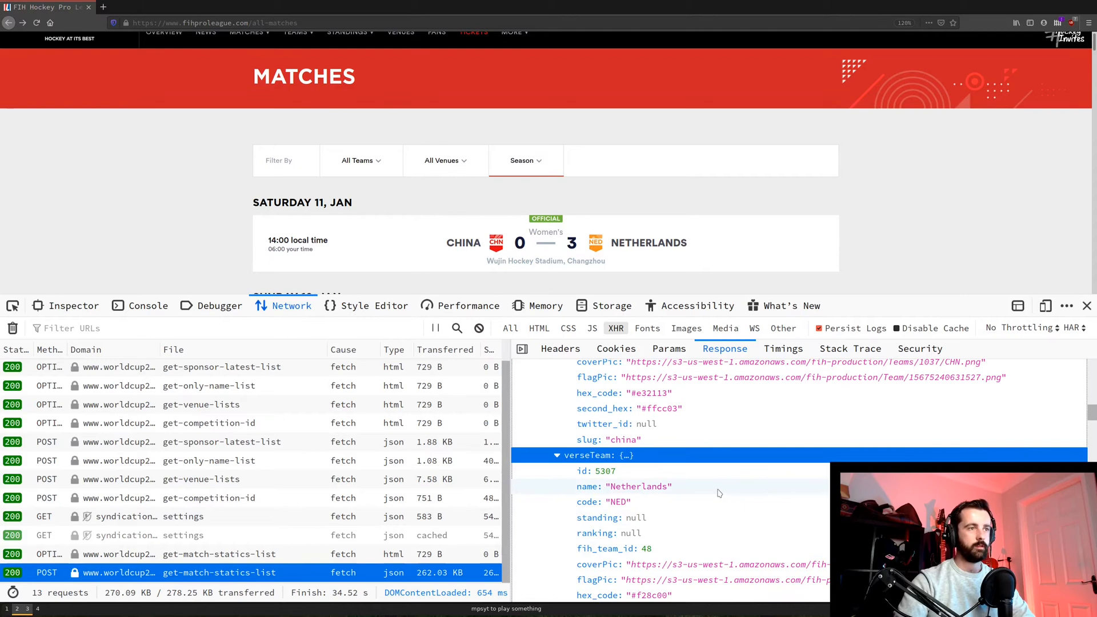
pyautogui.scroll(4, 719, 493)
pyautogui.scroll(4, 729, 480)
pyautogui.scroll(4, 732, 464)
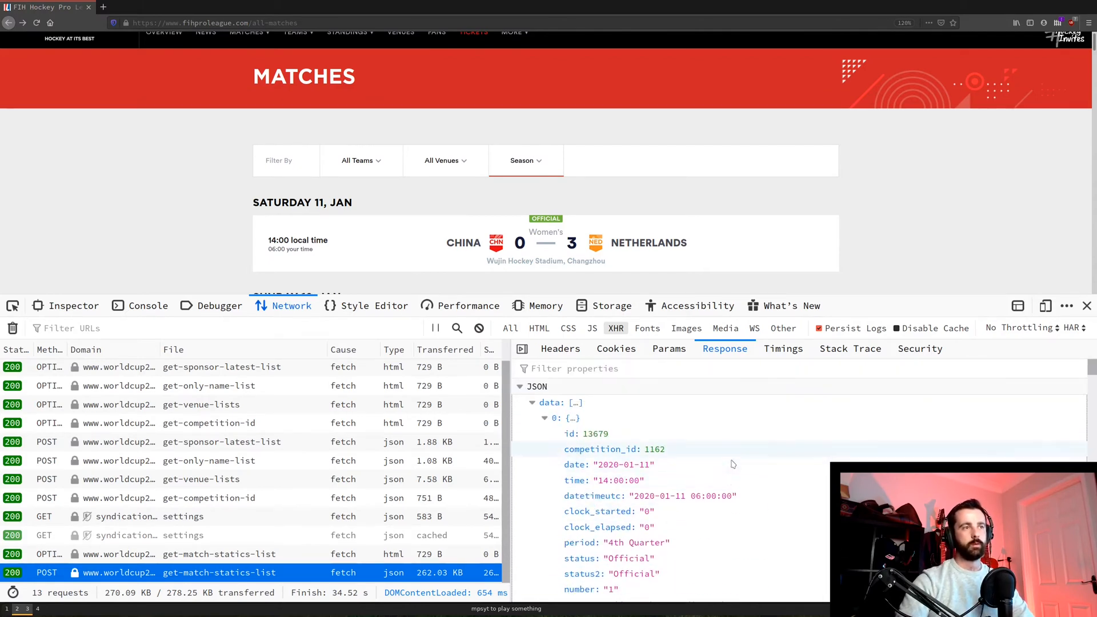
pyautogui.click(669, 418)
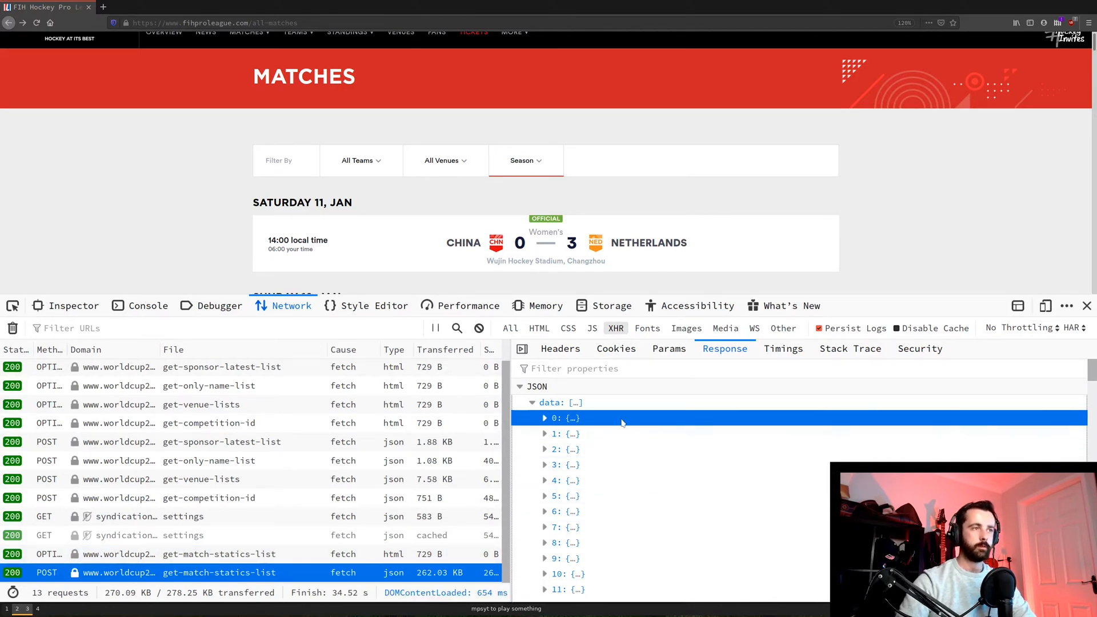
# Copy the get-match-statics-list POST request as a cURL command.
pyautogui.rightClick(266, 569)
pyautogui.moveTo(330, 470)
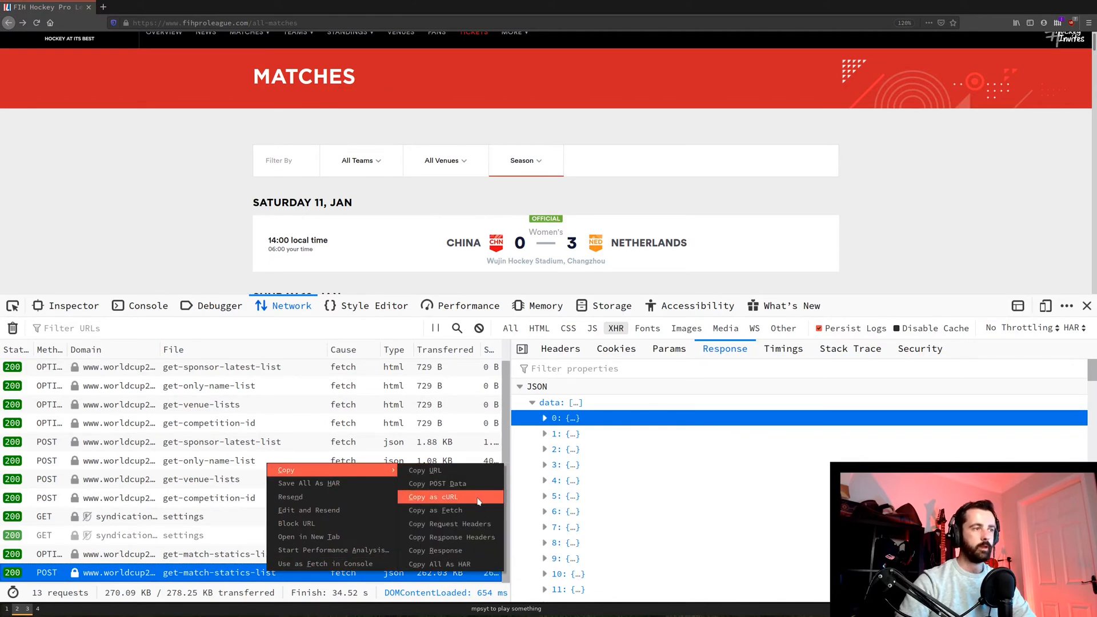
pyautogui.click(477, 500)
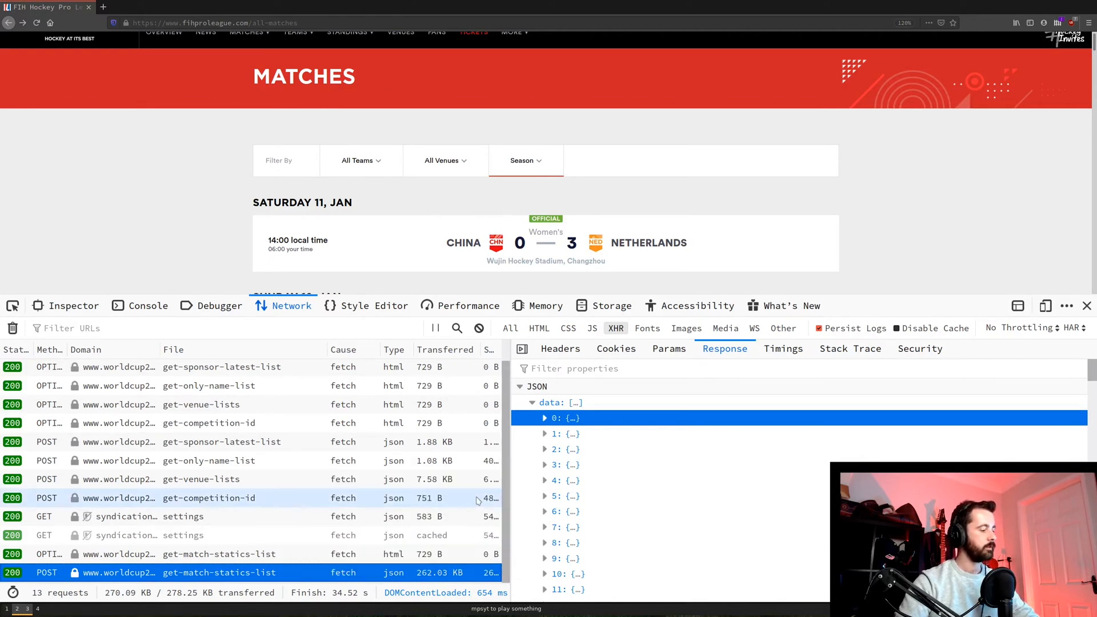
# Create a new POST request in Insomnia.
pyautogui.press('super+3')
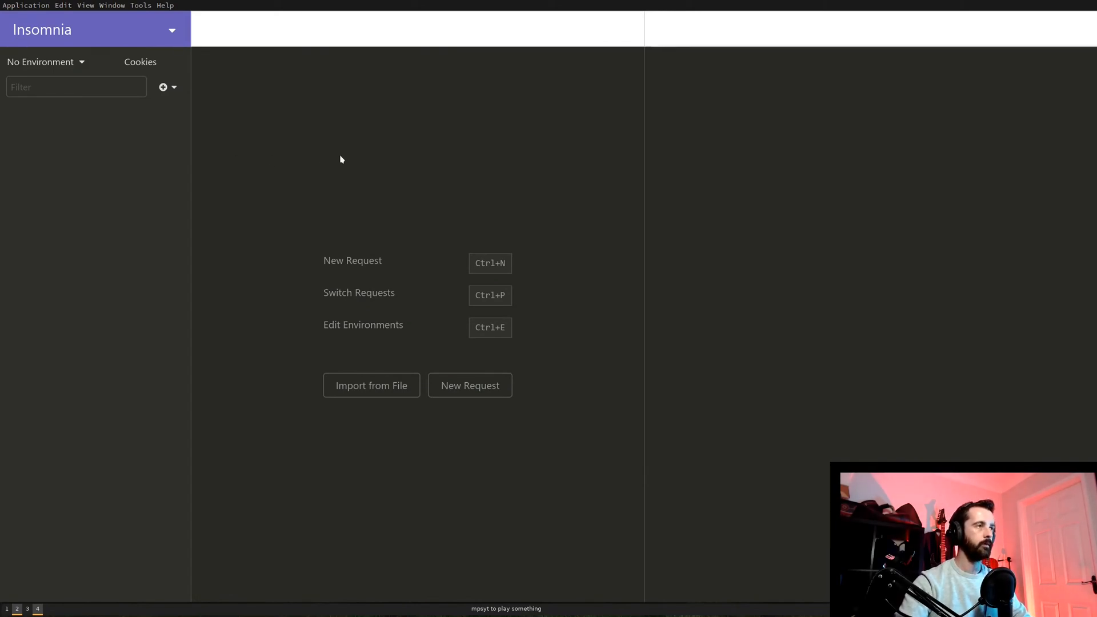
pyautogui.hotkey('ctrl', 'n')
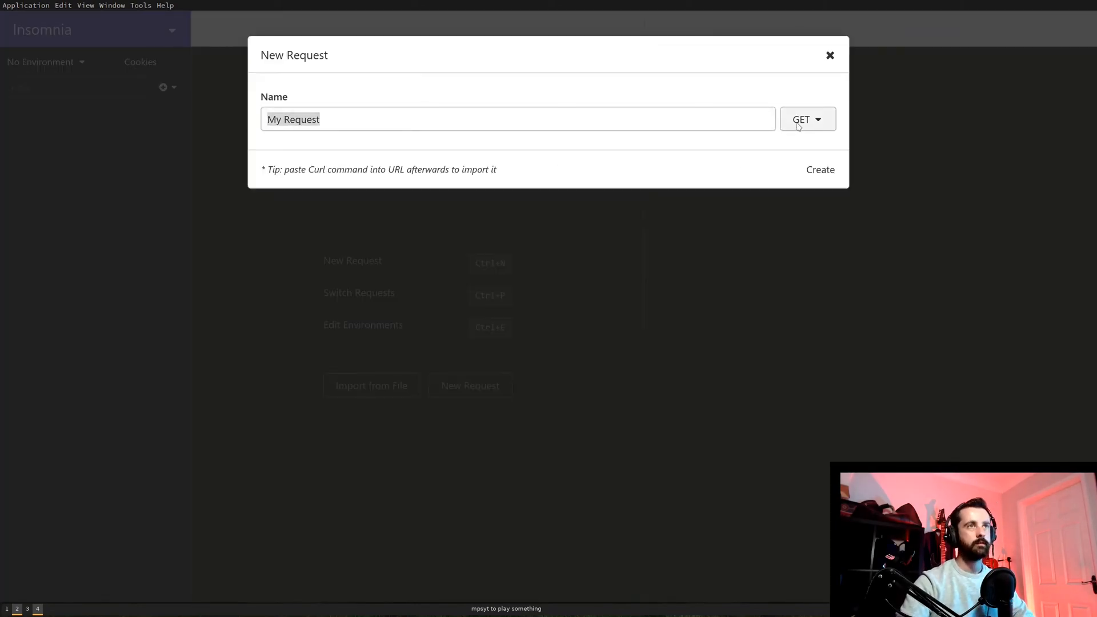
pyautogui.click(806, 120)
pyautogui.click(703, 173)
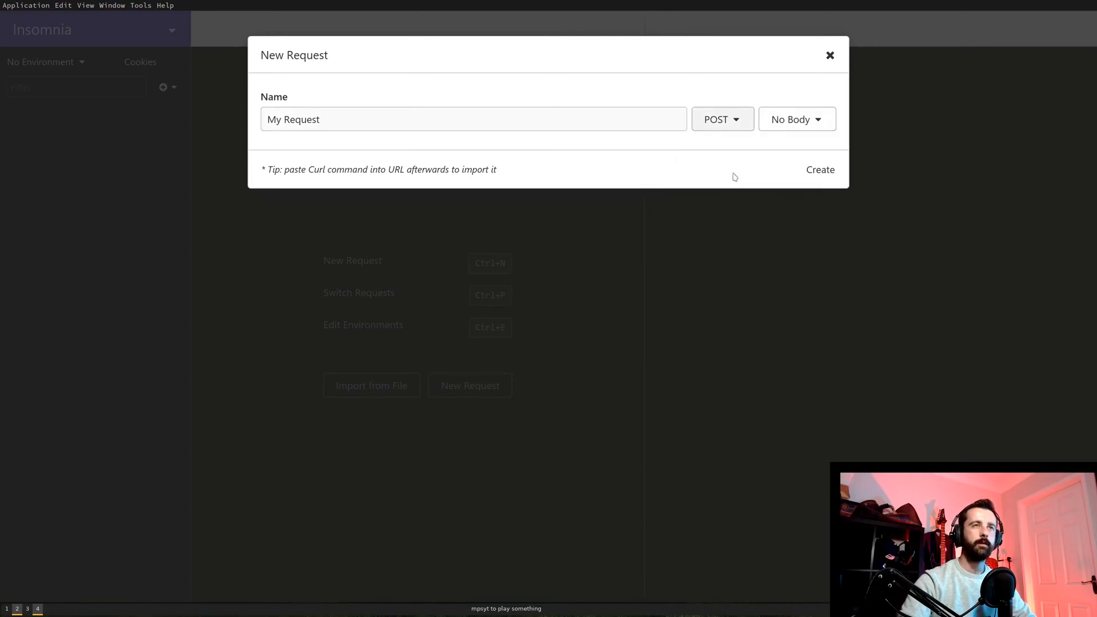
pyautogui.click(821, 168)
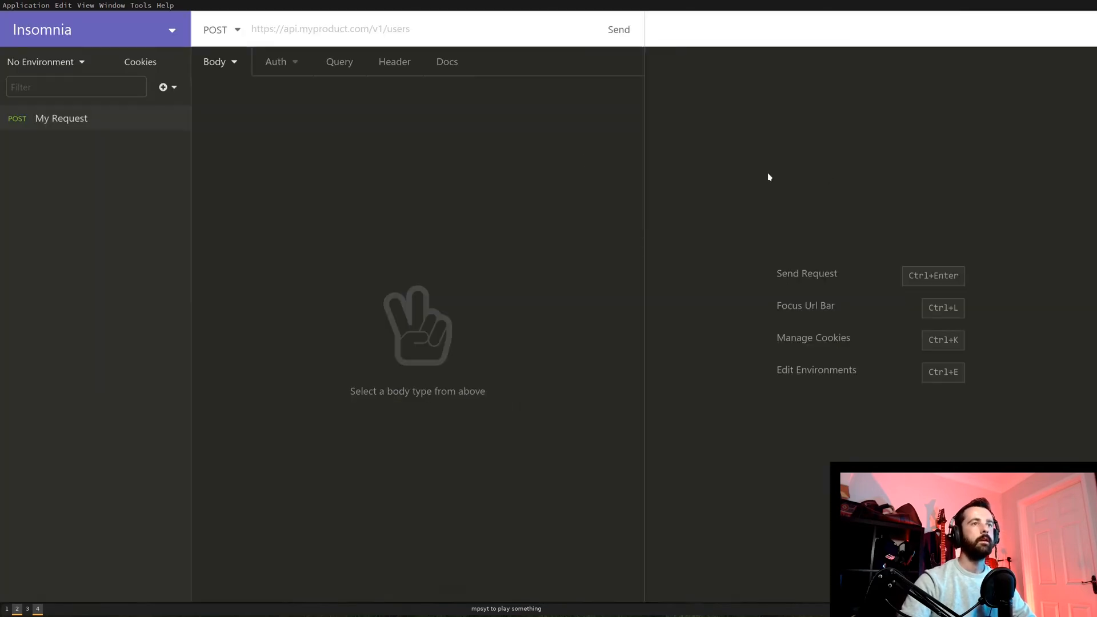
# Paste the copied cURL command into the request URL and send it, getting 200 OK.
pyautogui.click(314, 29)
pyautogui.hotkey('ctrl', 'v')
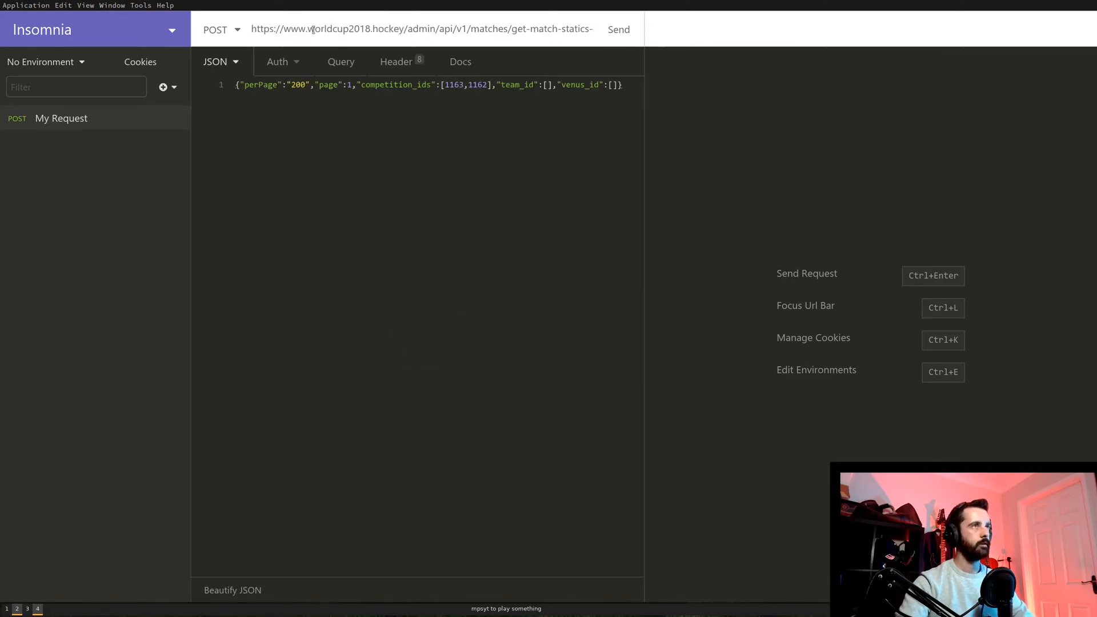
pyautogui.click(619, 29)
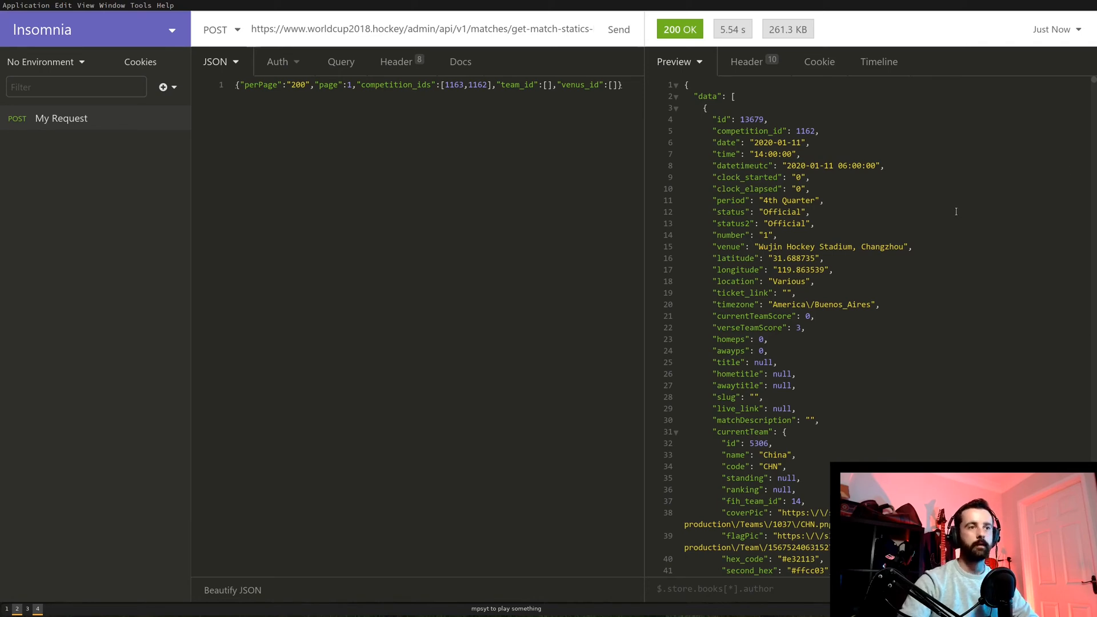
# Generate Python Requests client code for My Request and select all of it.
pyautogui.click(404, 62)
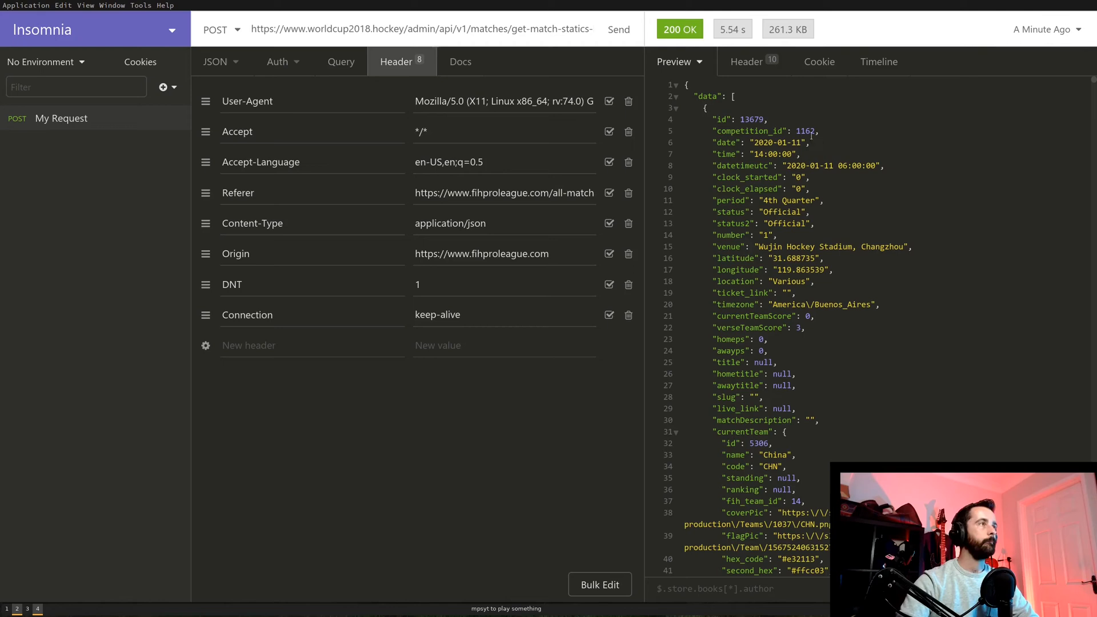
pyautogui.rightClick(61, 119)
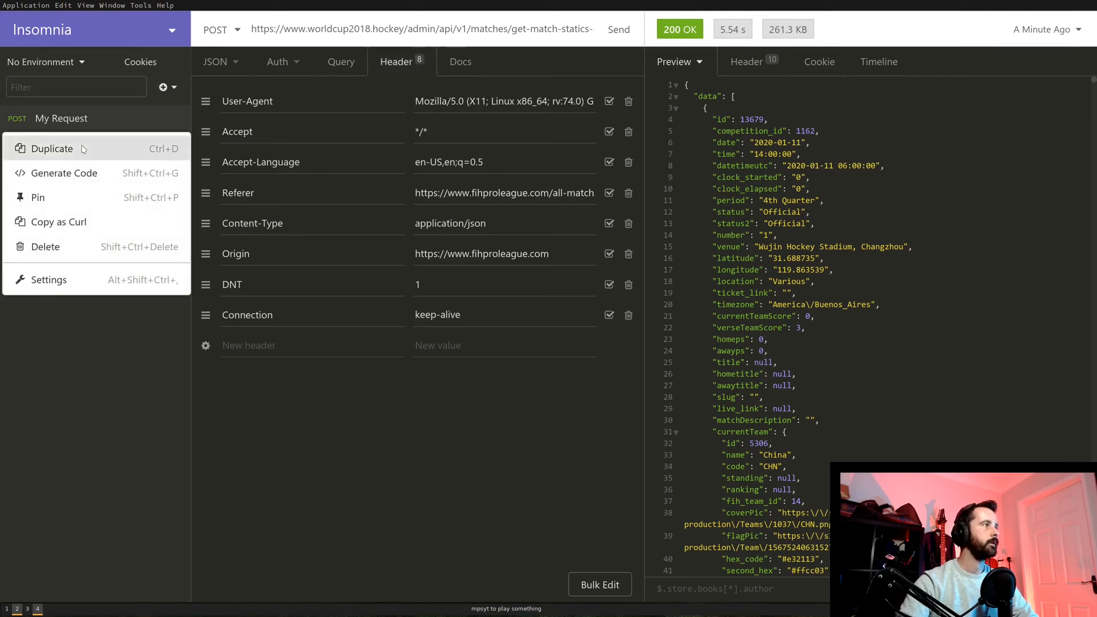
pyautogui.click(84, 179)
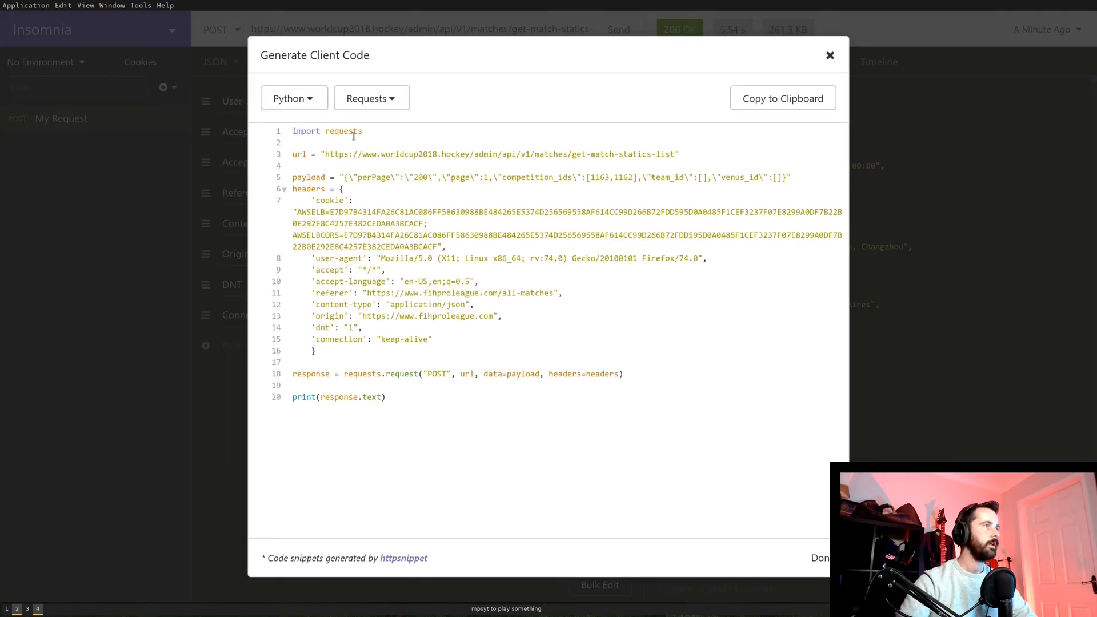
pyautogui.hotkey('ctrl', 'a')
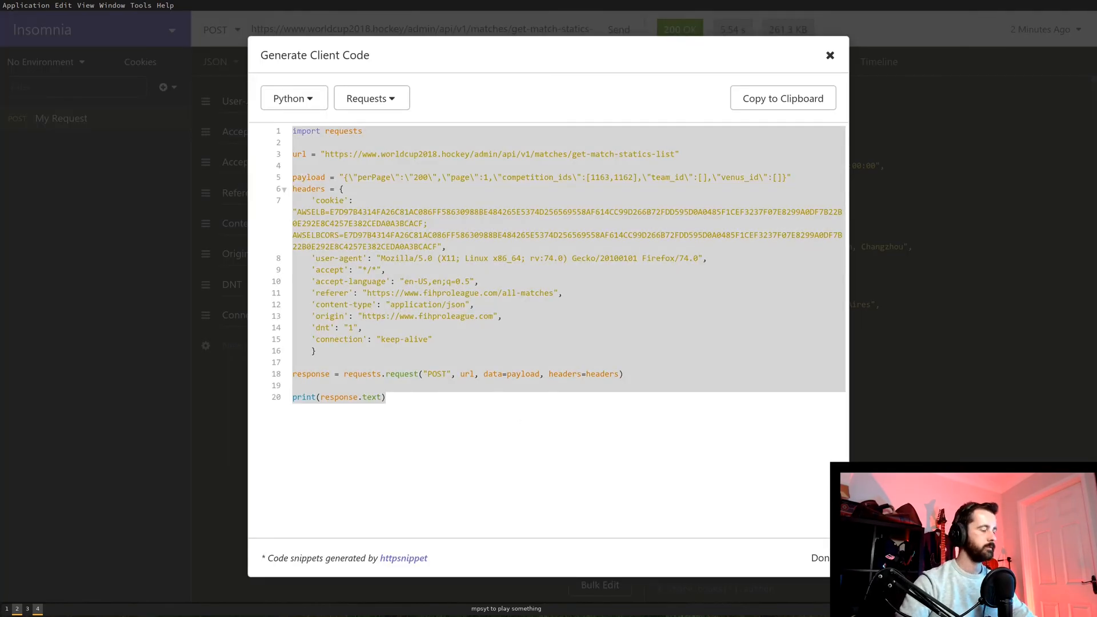
# Copy the generated code and paste it into api-endpoint.py in Sublime Text.
pyautogui.hotkey('ctrl', 'c')
pyautogui.press('super+2')
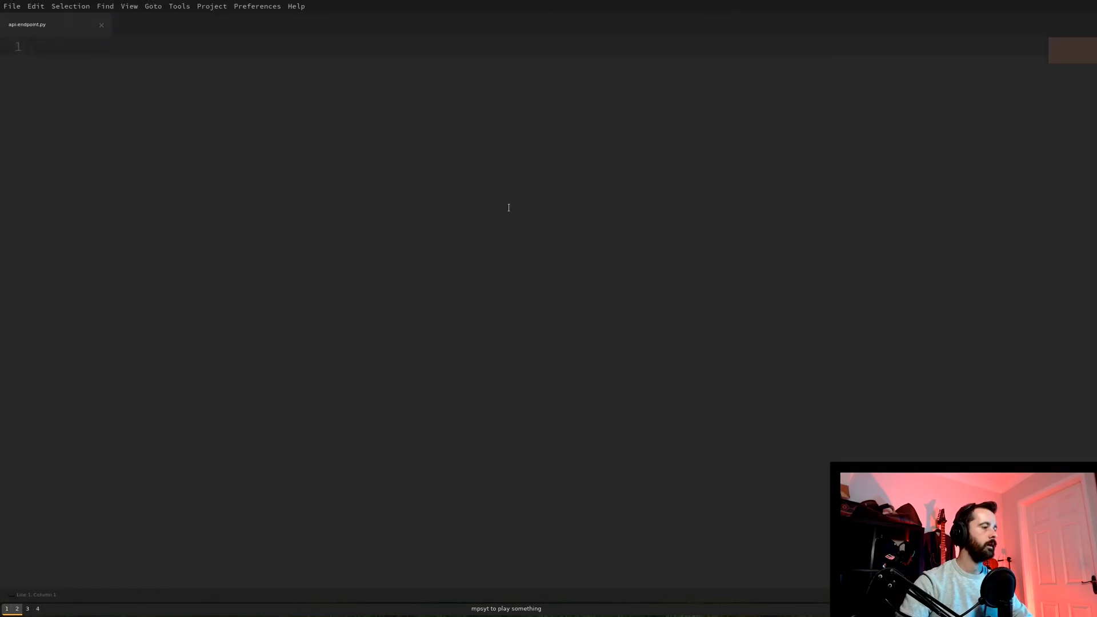
pyautogui.hotkey('ctrl', 'v')
pyautogui.press('Return')
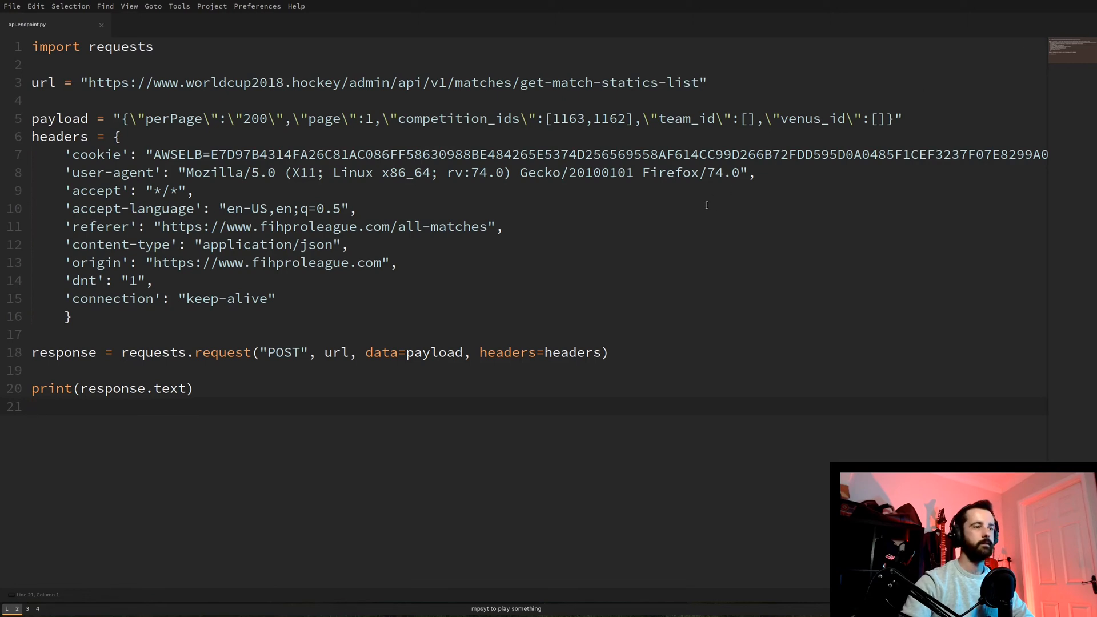
# Run the script and enlarge the build output to read the printed match JSON.
pyautogui.hotkey('ctrl', 'b')
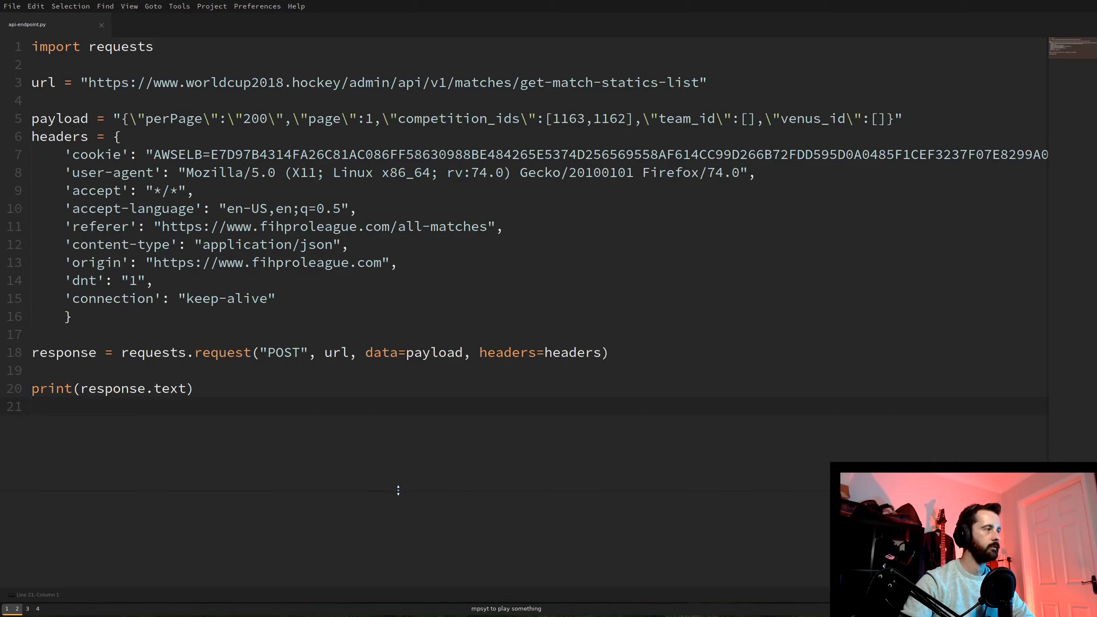
pyautogui.moveTo(398, 490); pyautogui.dragTo(398, 124)
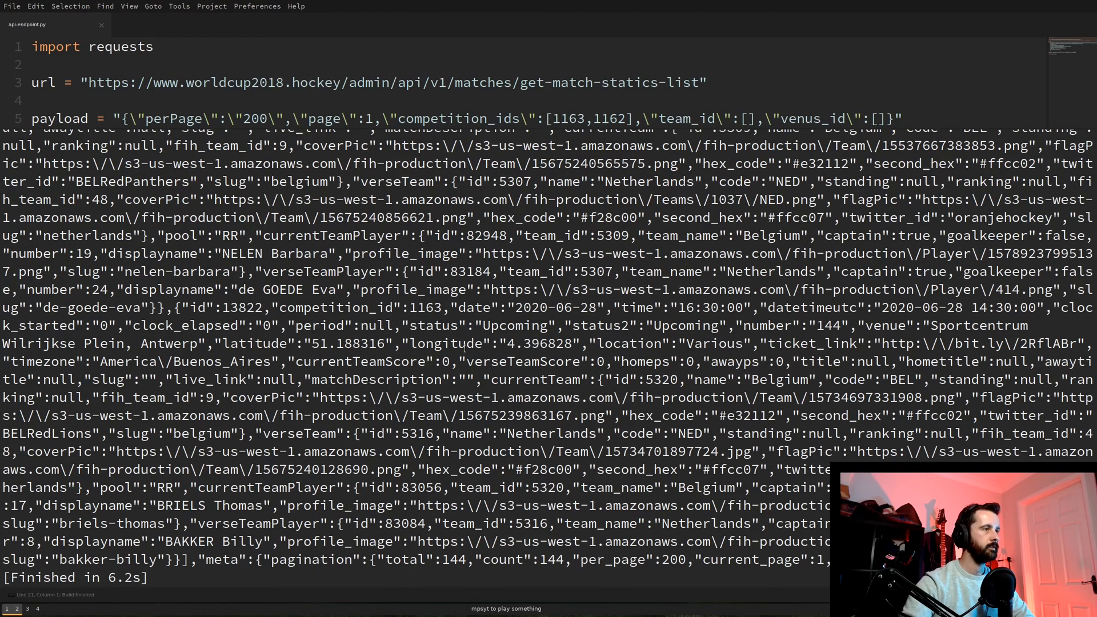
pyautogui.scroll(10, 466, 347)
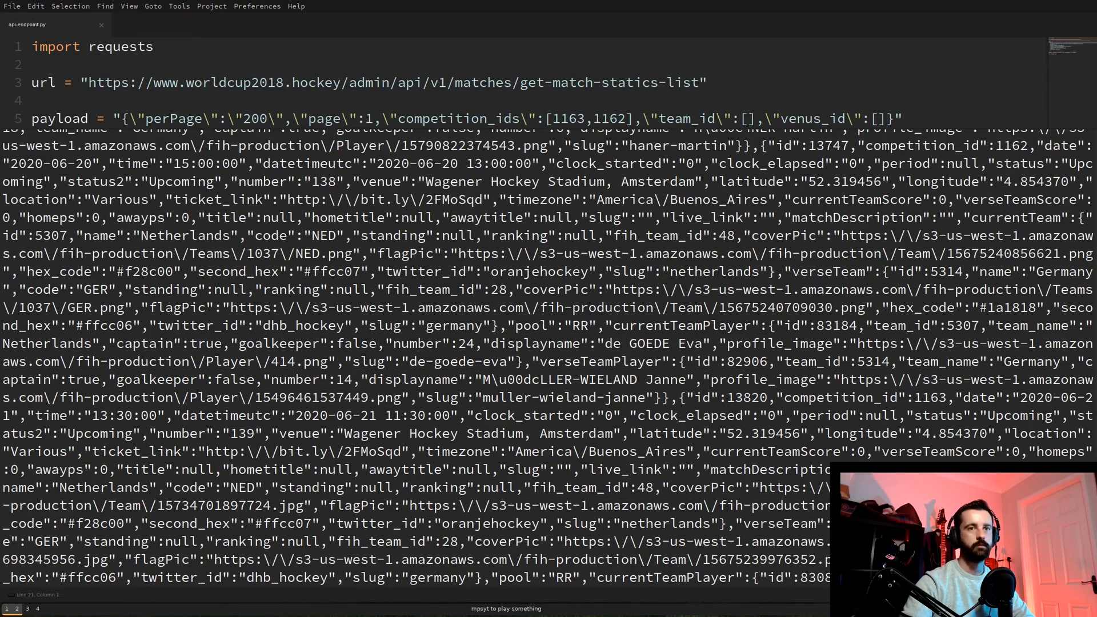
pyautogui.scroll(15, 466, 348)
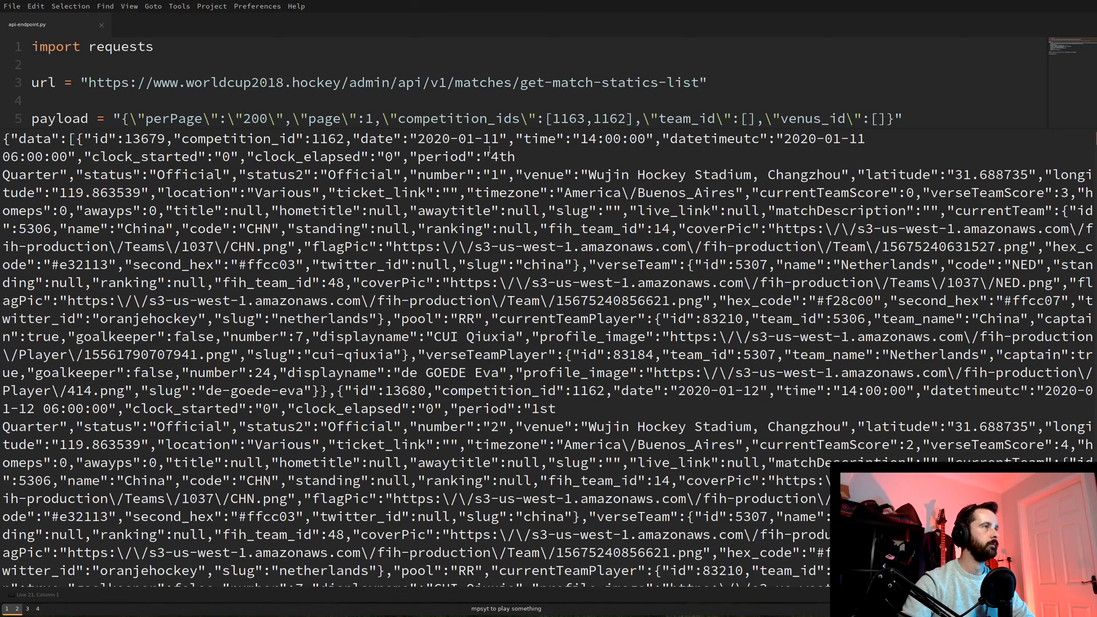
pyautogui.moveTo(526, 128); pyautogui.dragTo(311, 420)
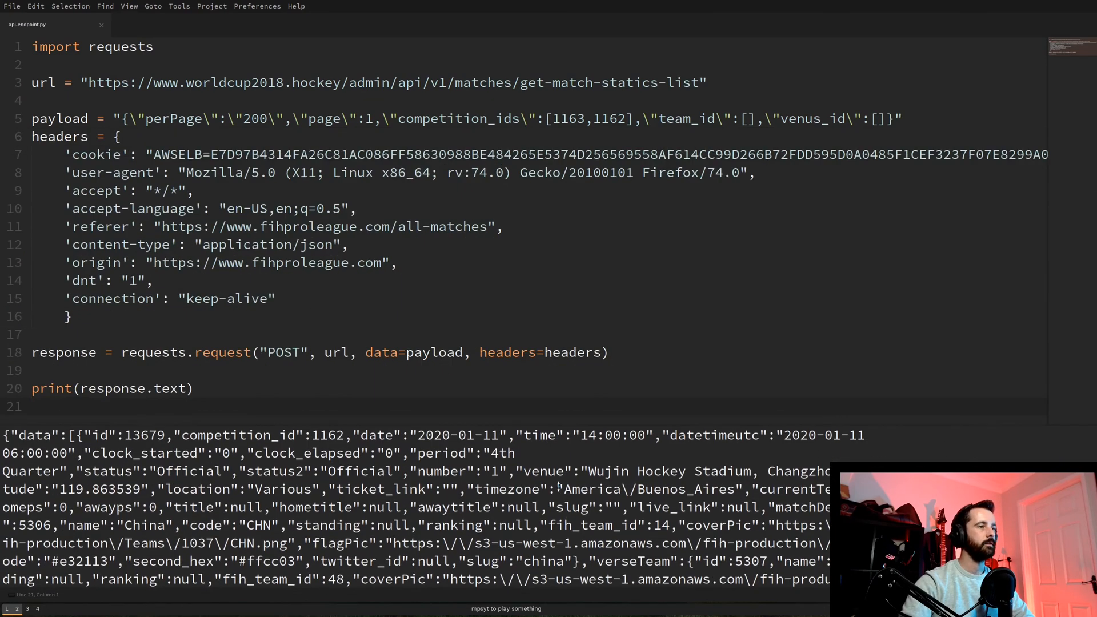